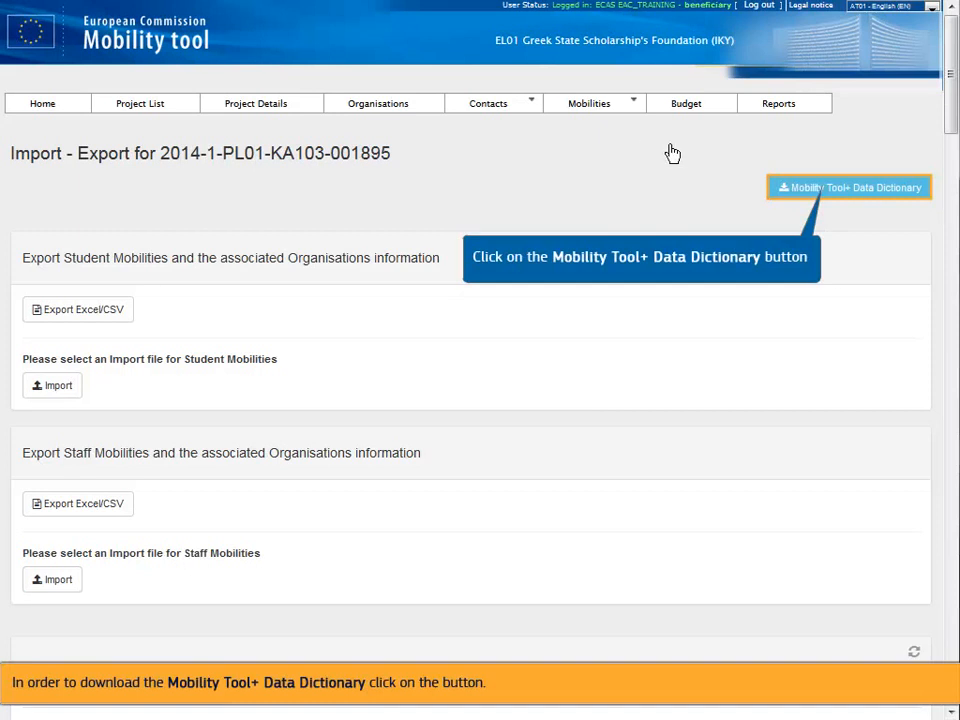
Download the Mobility Tool+ Data Dictionary PDF, choosing to open it with Adobe Reader
click(835, 196)
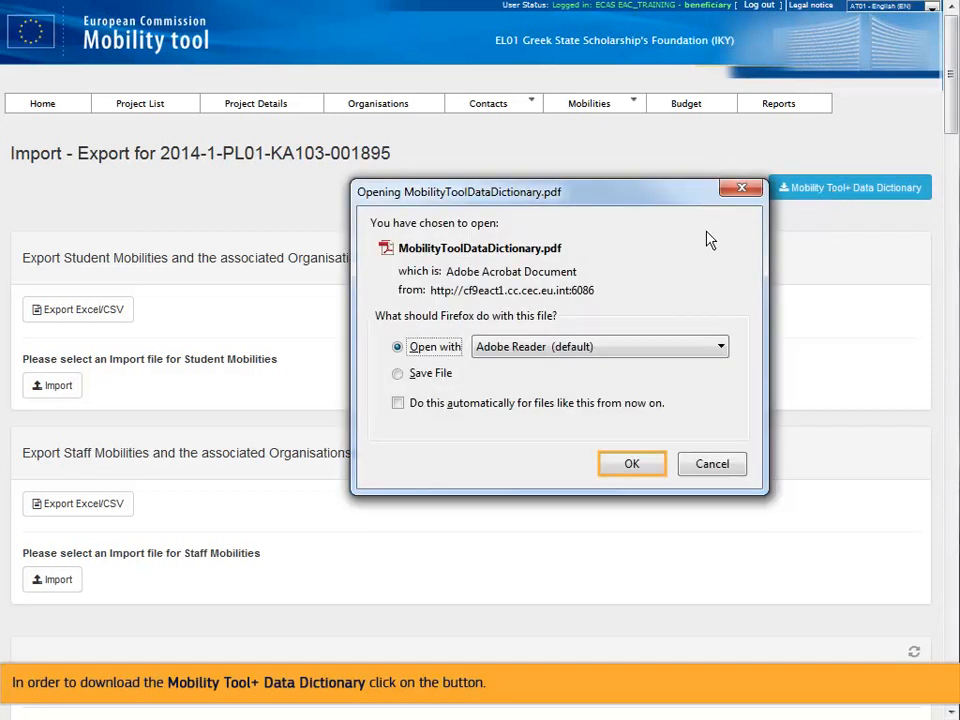
click(631, 465)
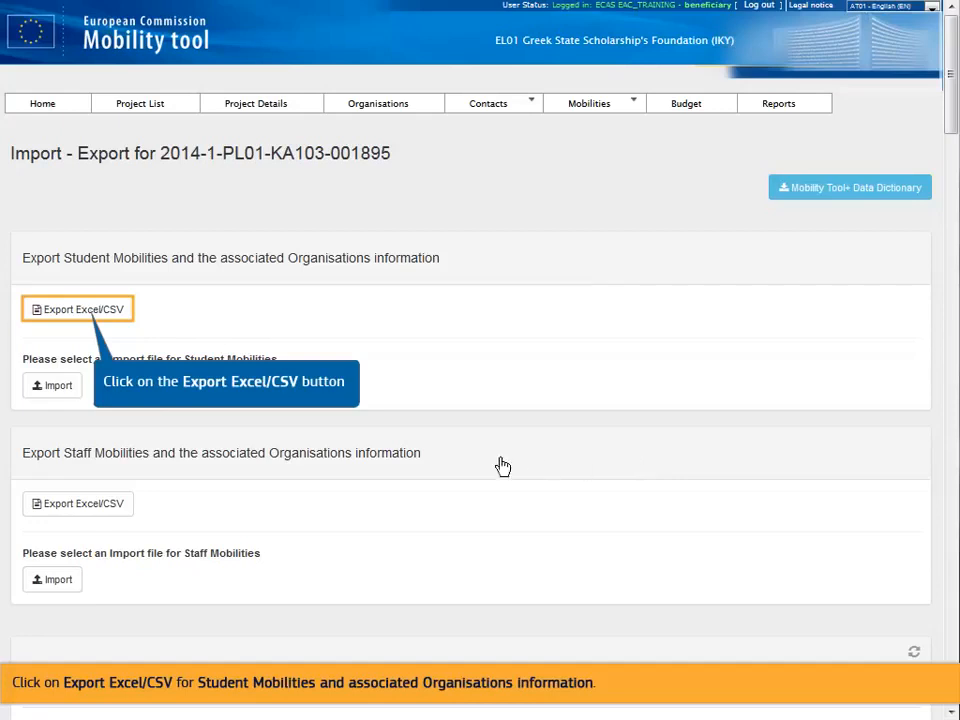
Export the Student Mobilities and associated organisations data, saving 2014-1-PL01-KA103-001895_Mobilities_Export_students.csv as a CSV file in the MT Exports folder
click(84, 316)
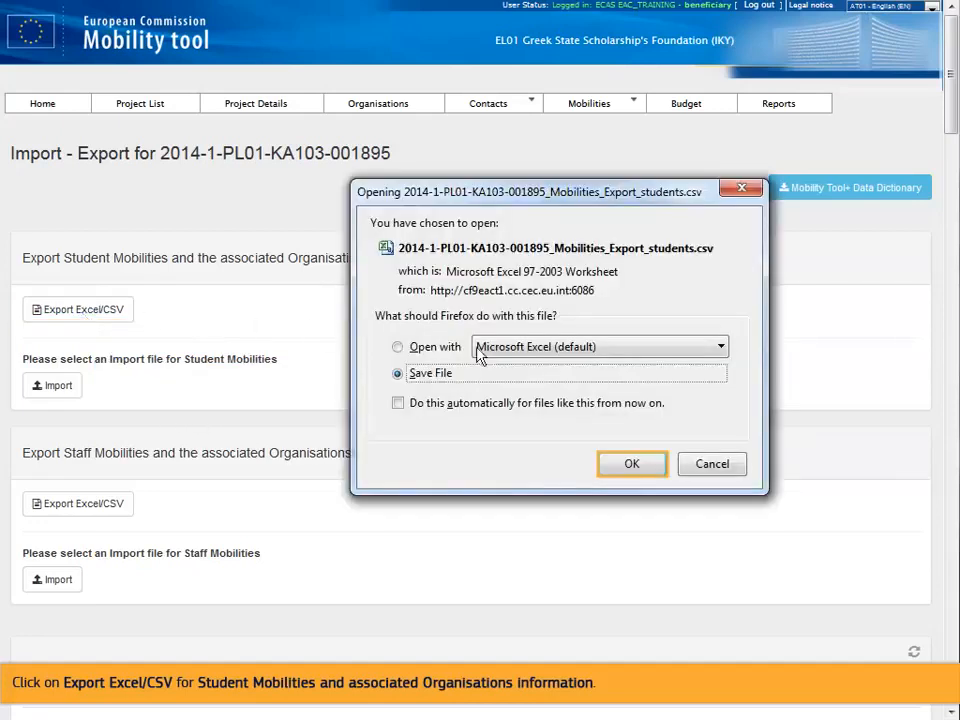
click(624, 464)
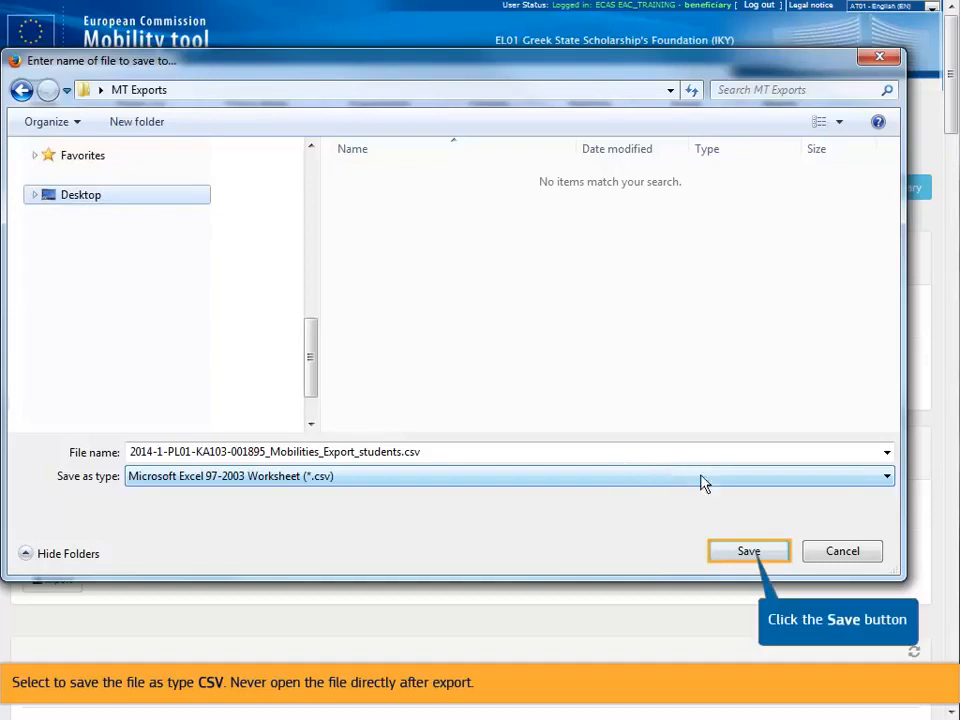
click(749, 553)
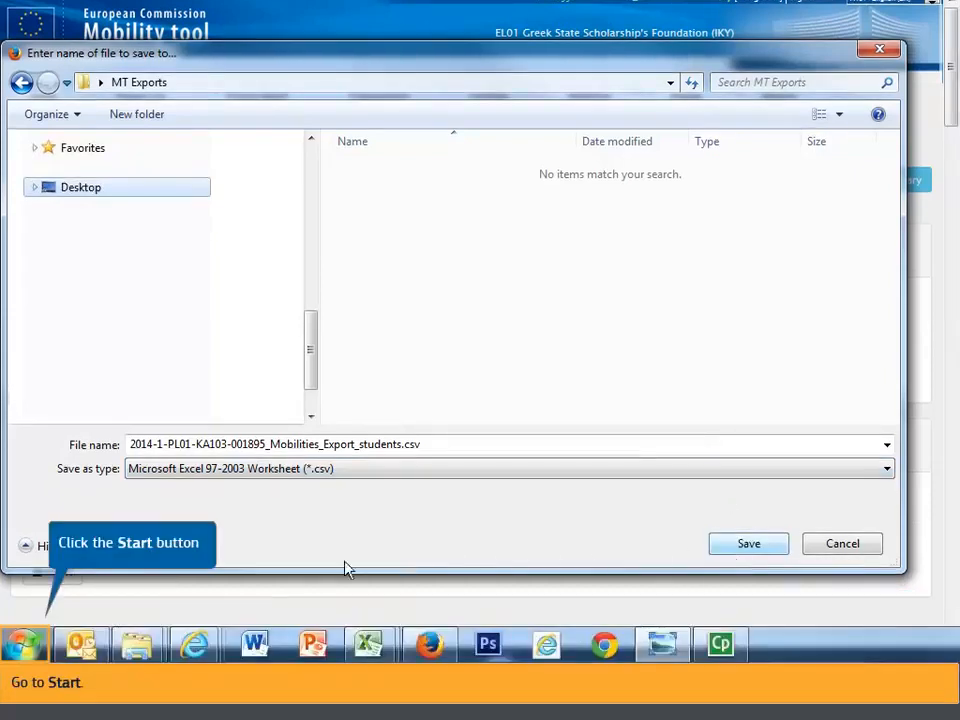
Search the computer's programs for excel and launch Microsoft Excel 2010
click(23, 640)
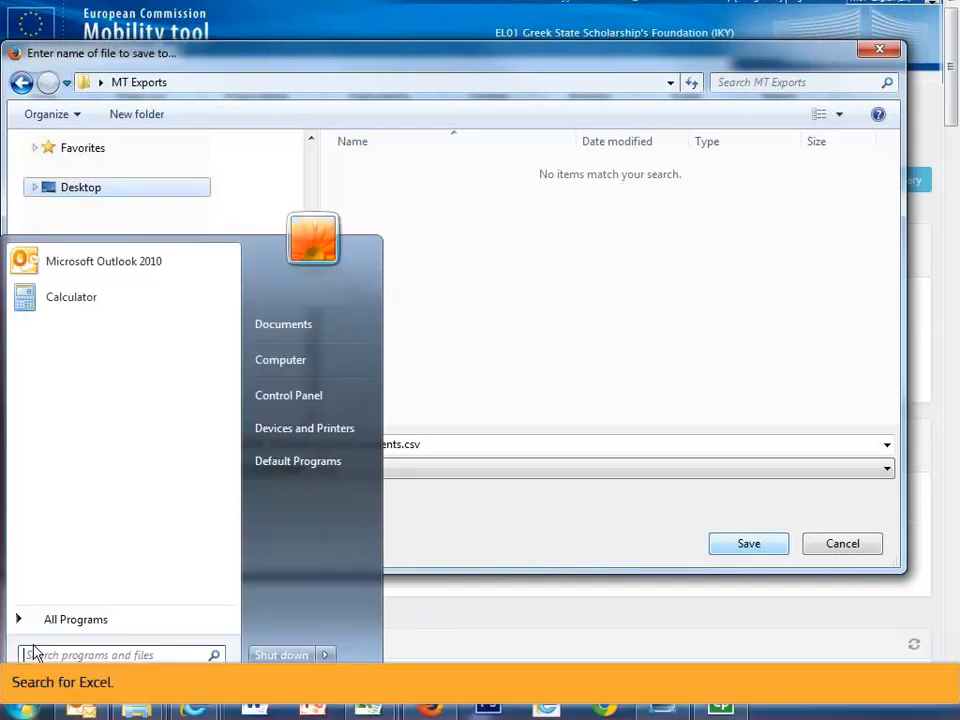
text(excel)
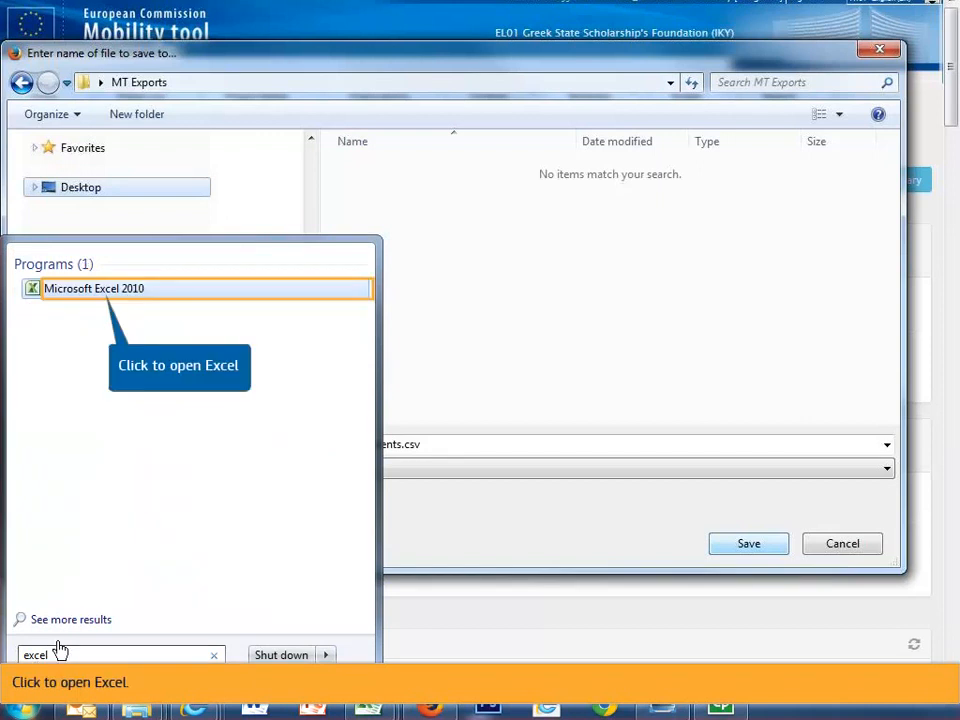
click(95, 292)
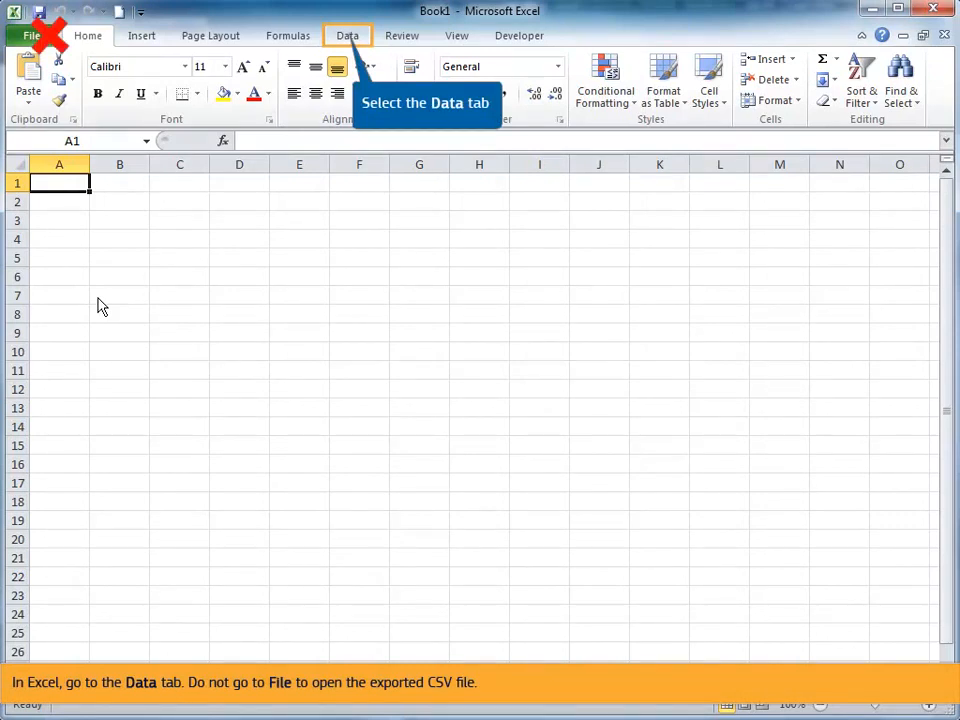
Start a text import of the exported students CSV file from the MT Exports folder as external data
click(345, 40)
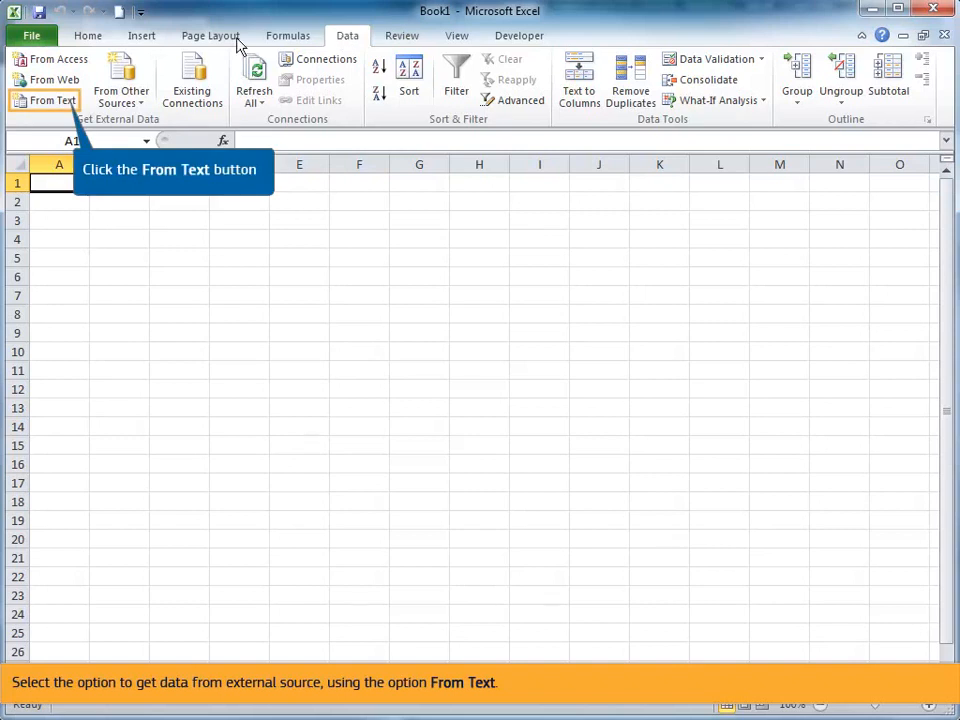
click(62, 100)
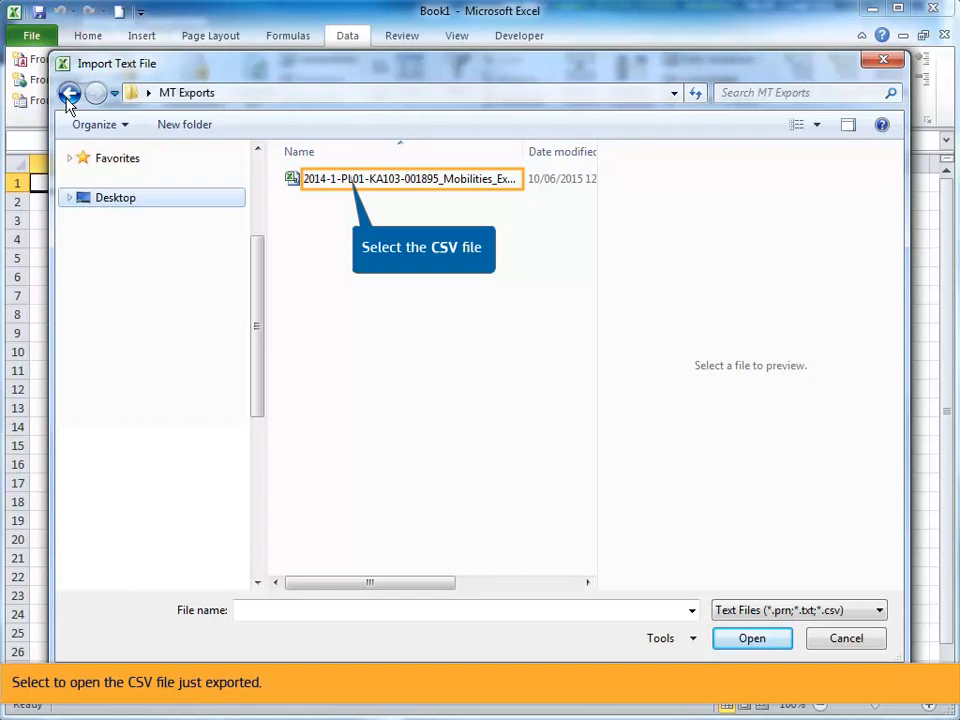
click(350, 180)
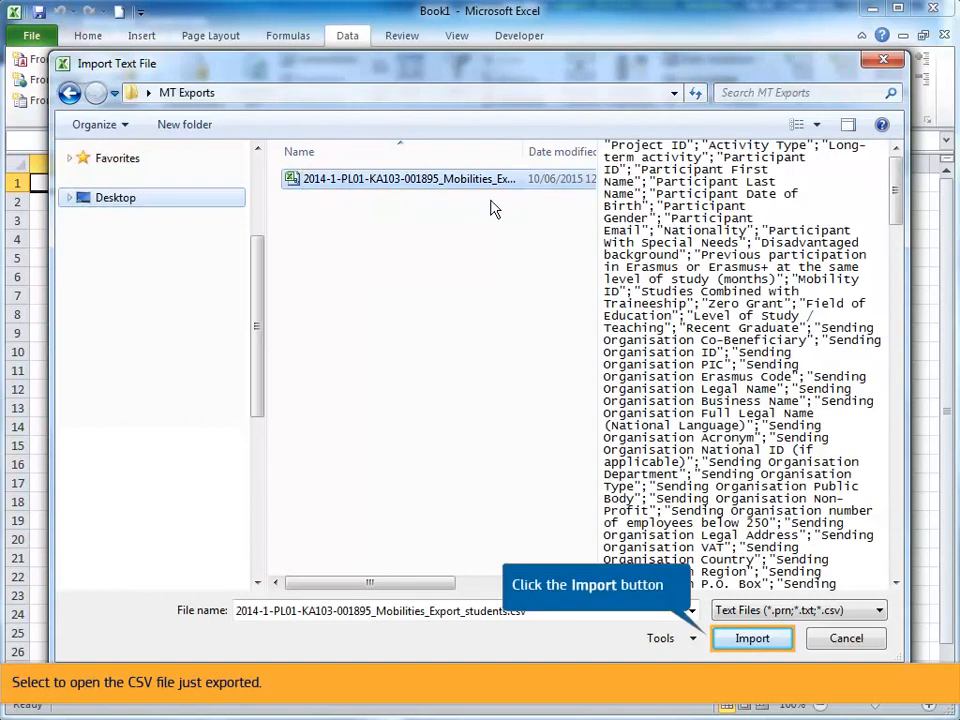
click(740, 640)
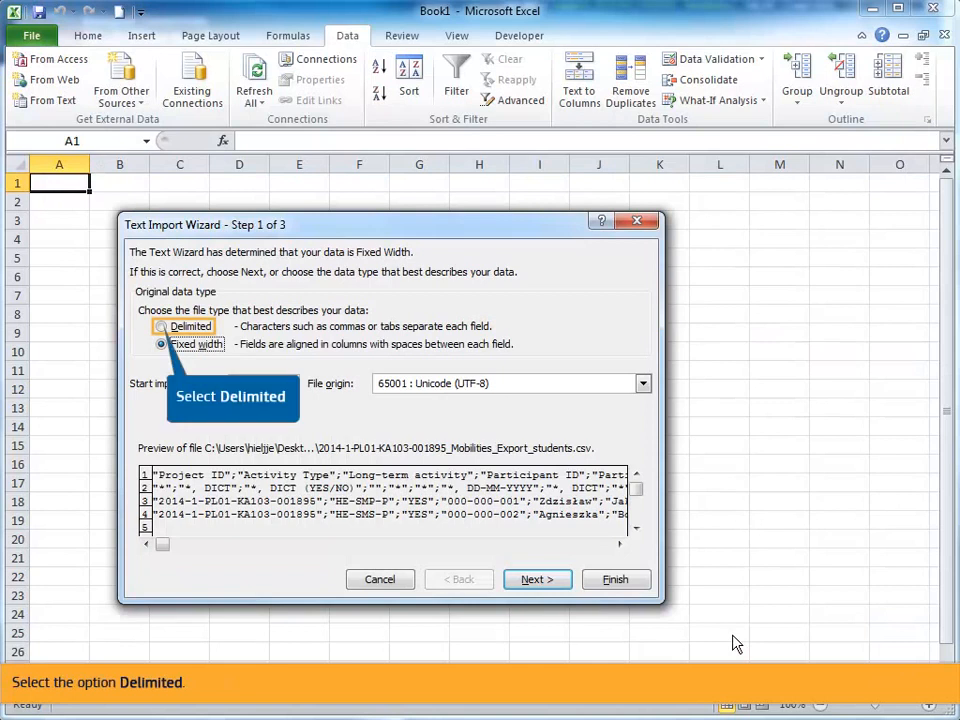
Set the import to Delimited with Semicolon as delimiter, and accept a point as decimal separator and a comma as thousands separator
click(163, 329)
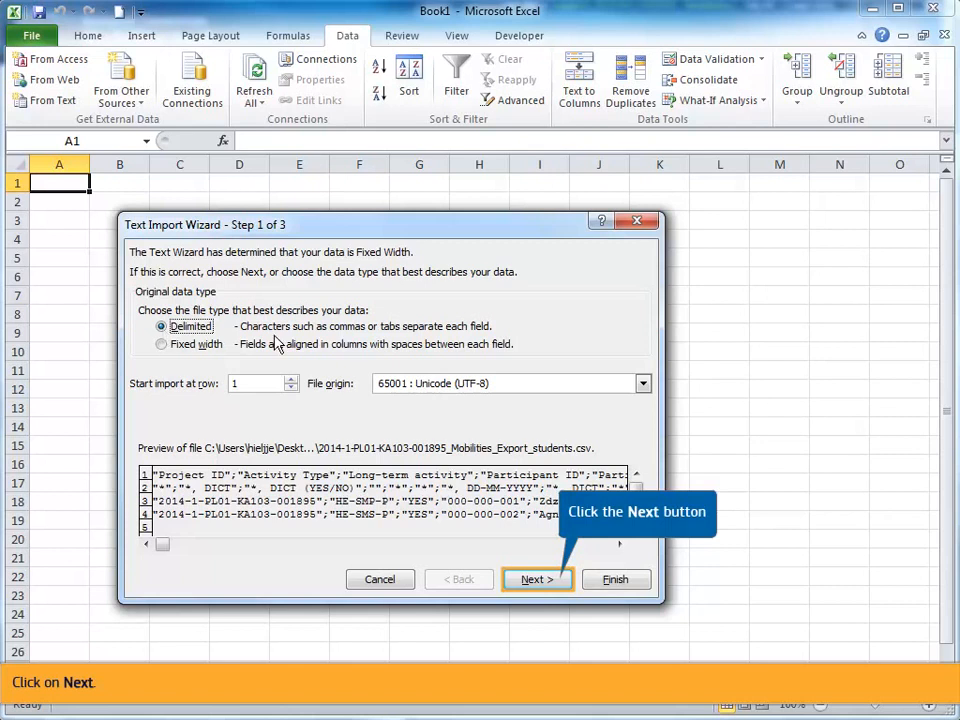
click(531, 582)
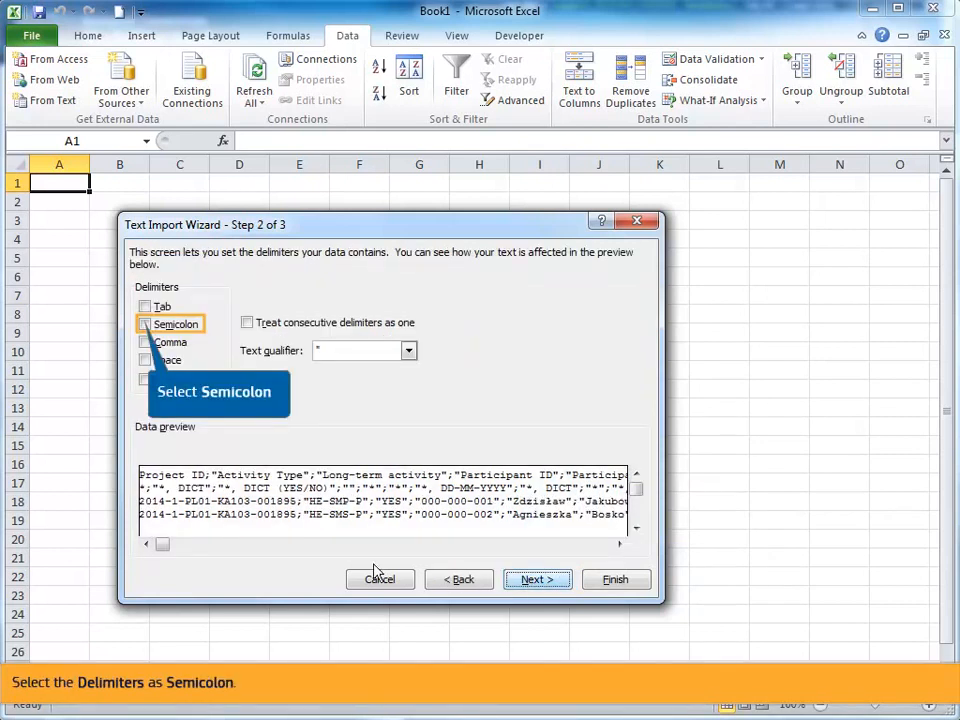
click(146, 327)
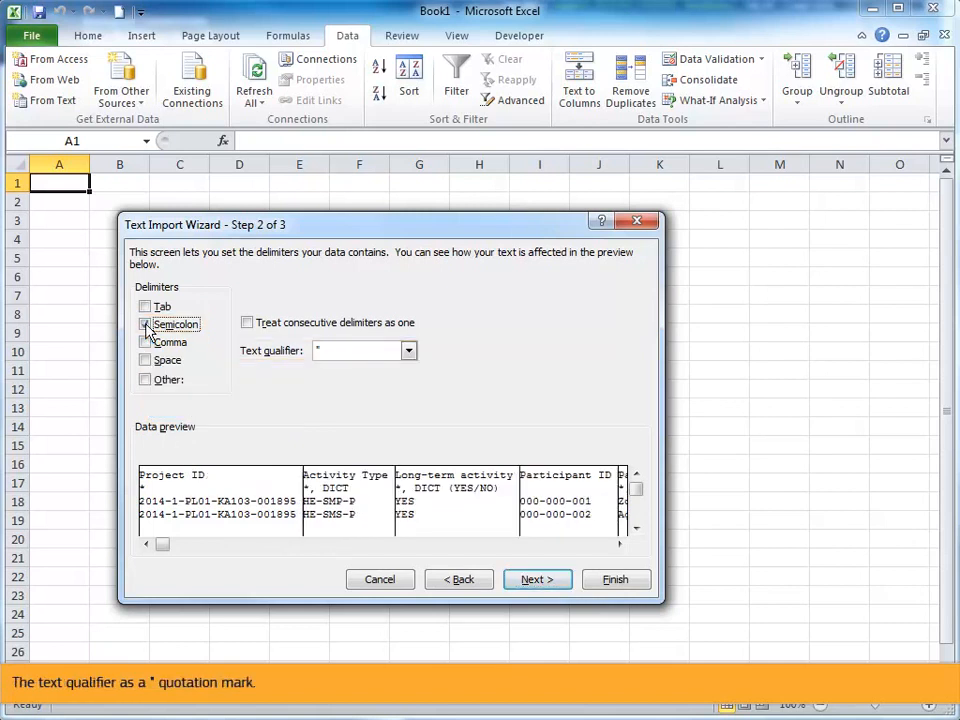
click(533, 582)
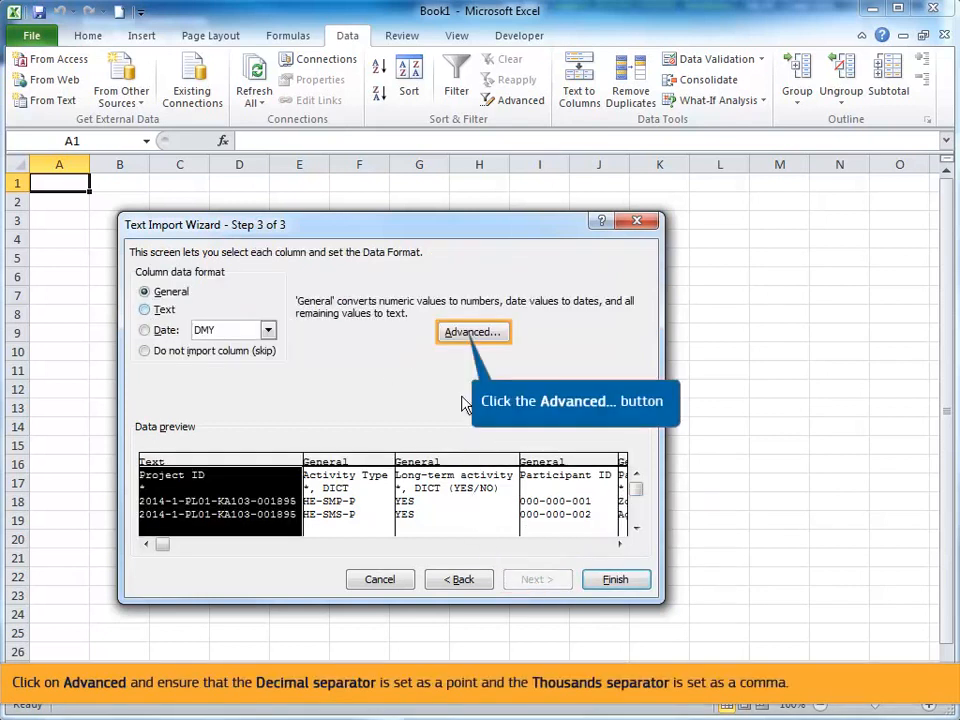
click(455, 334)
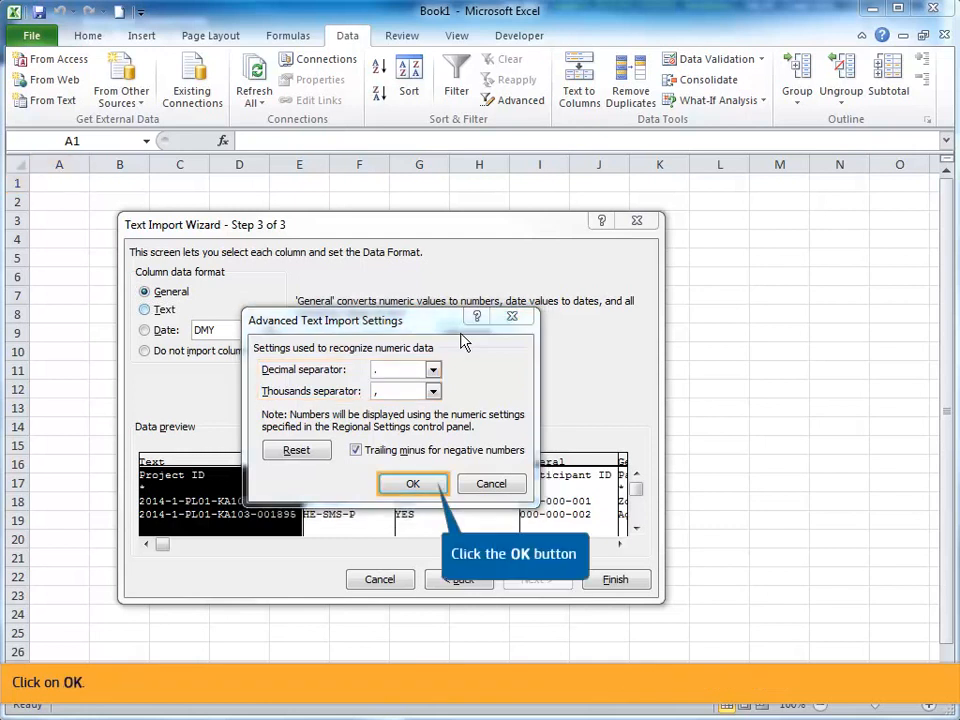
click(430, 484)
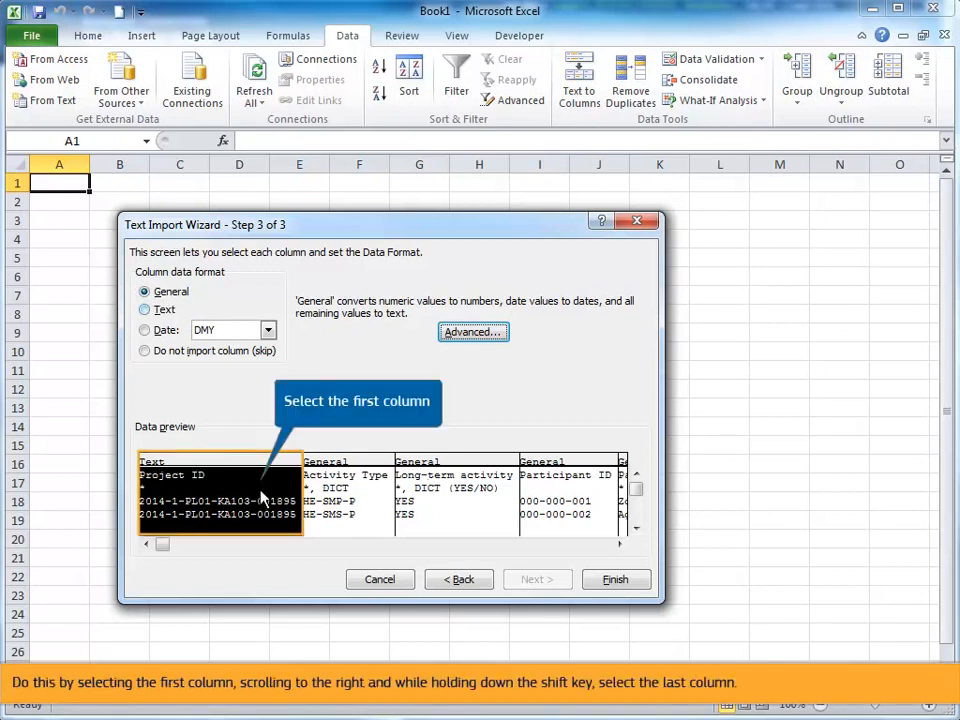
Format all columns from first to last as Text and import the data into the existing worksheet at cell A1
drag(163, 545, 612, 554)
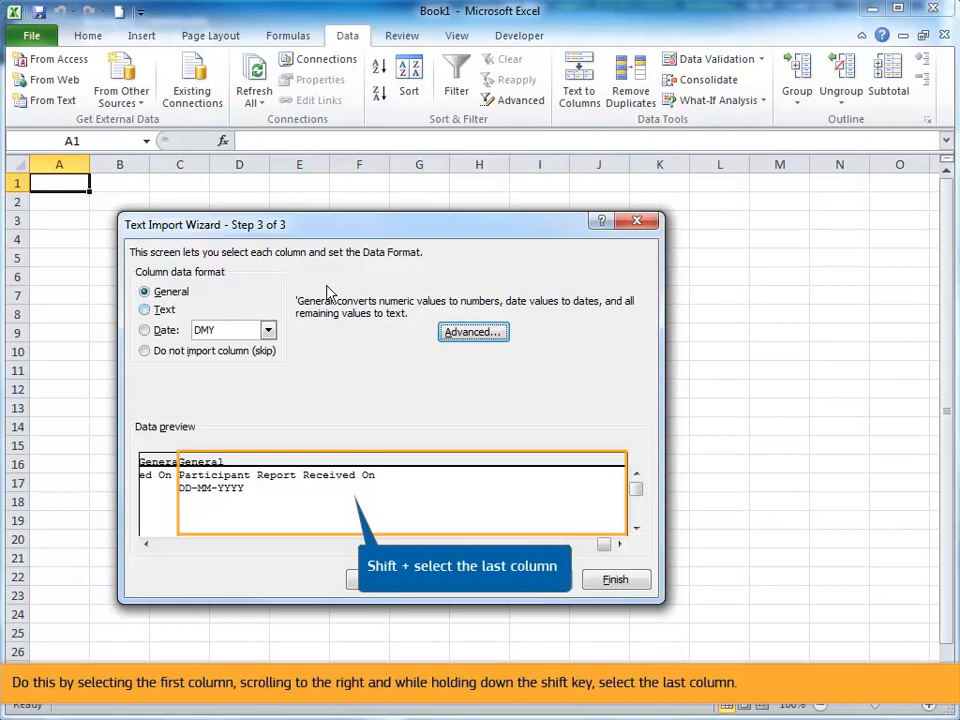
shift+click(349, 507)
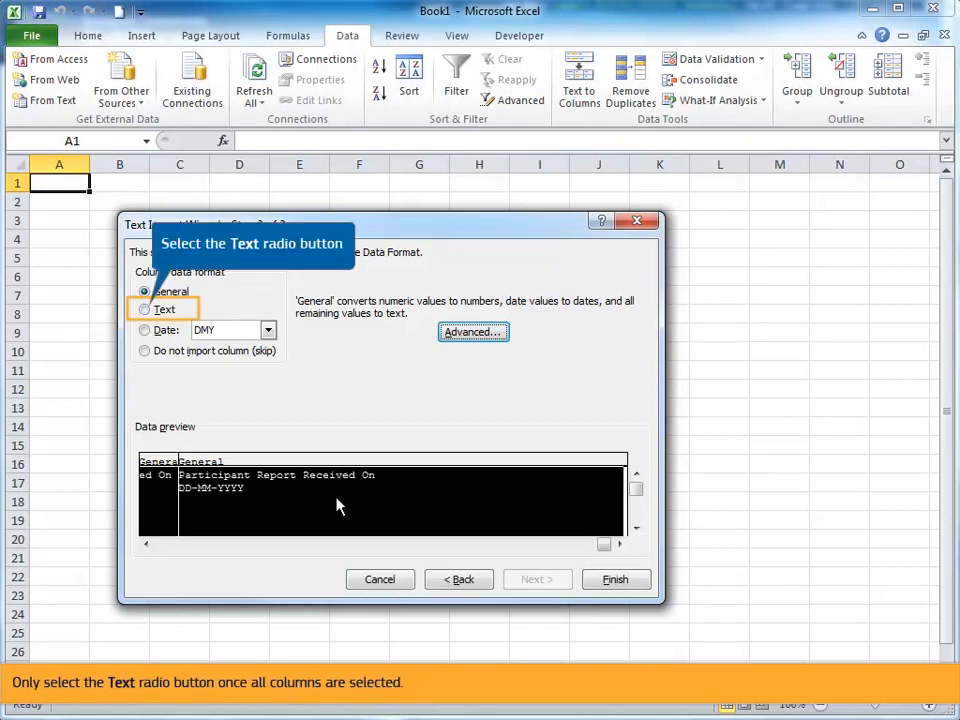
click(145, 310)
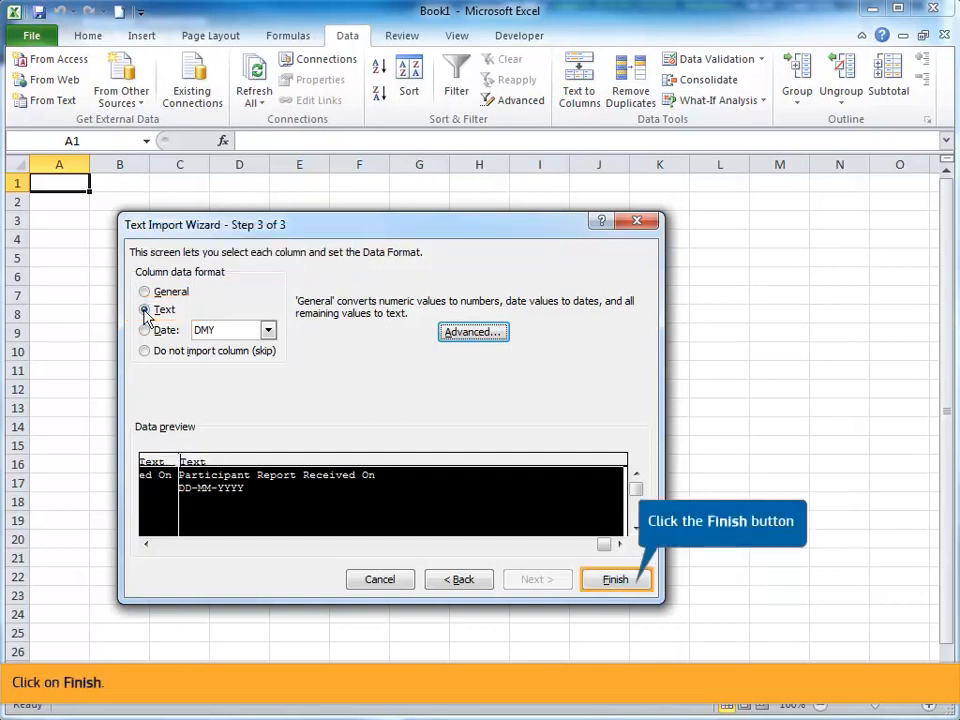
click(615, 580)
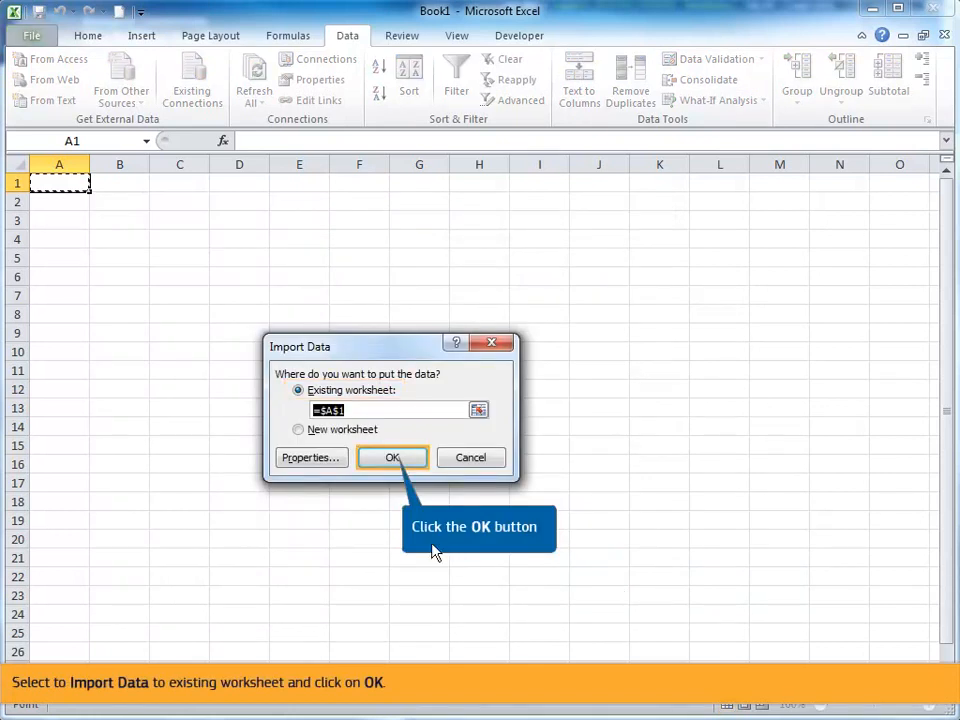
click(392, 458)
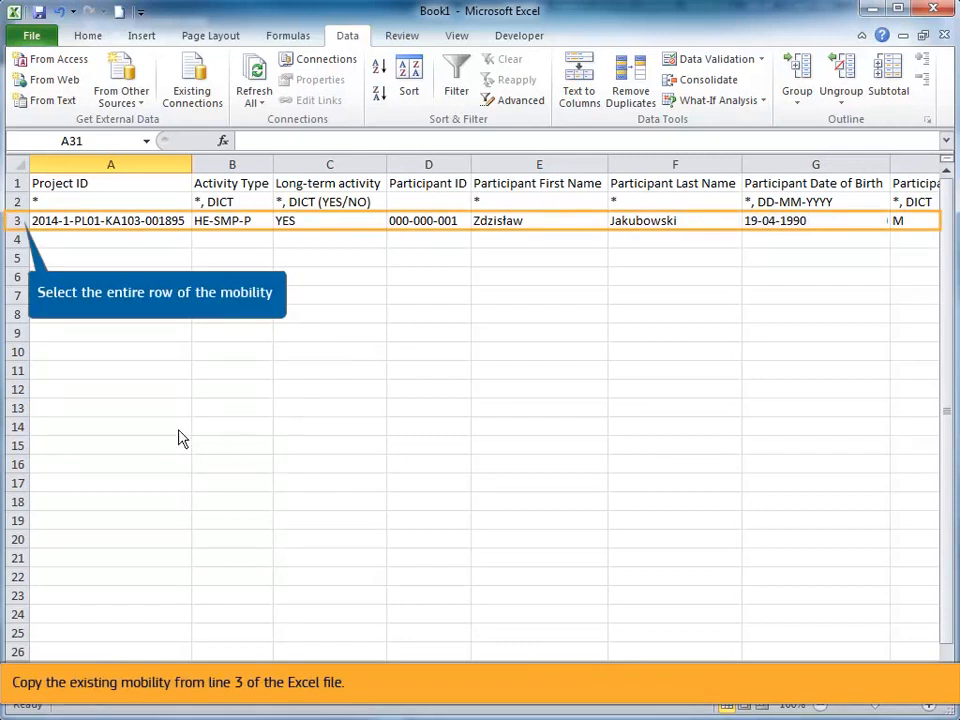
Copy the existing mobility in row 3 and paste it into rows 4 to 8
click(19, 221)
key(ctrl+c)
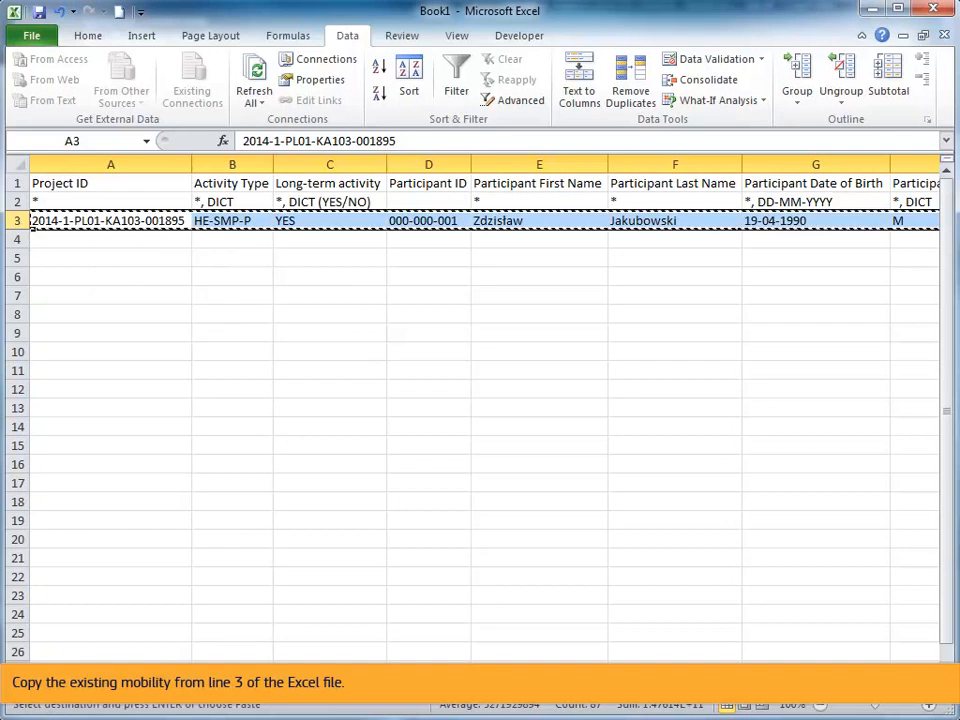
click(19, 240)
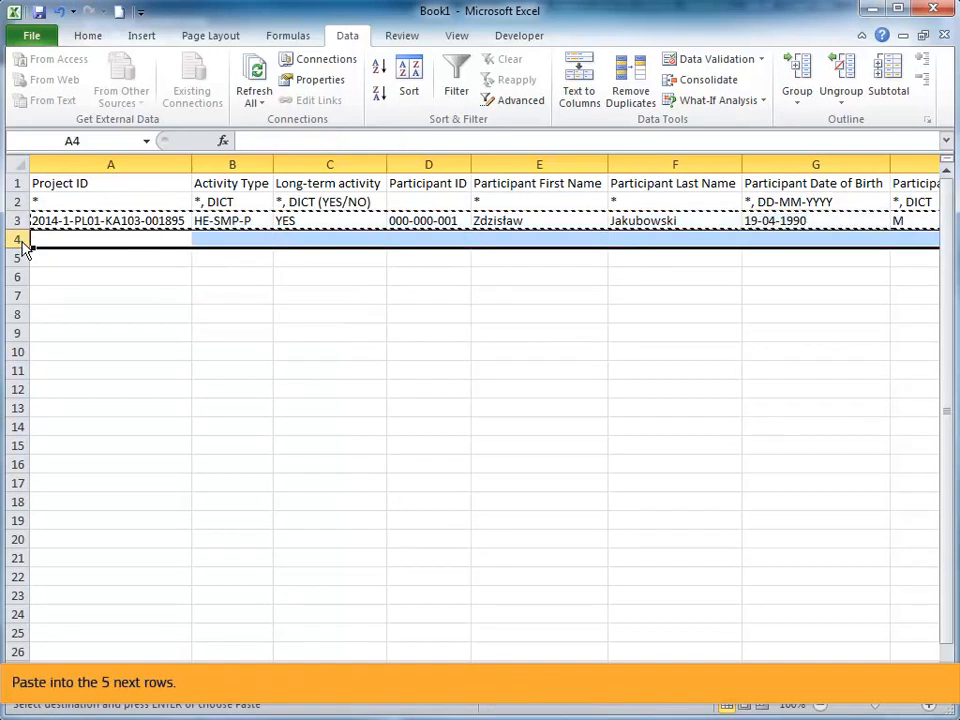
key(ctrl+v)
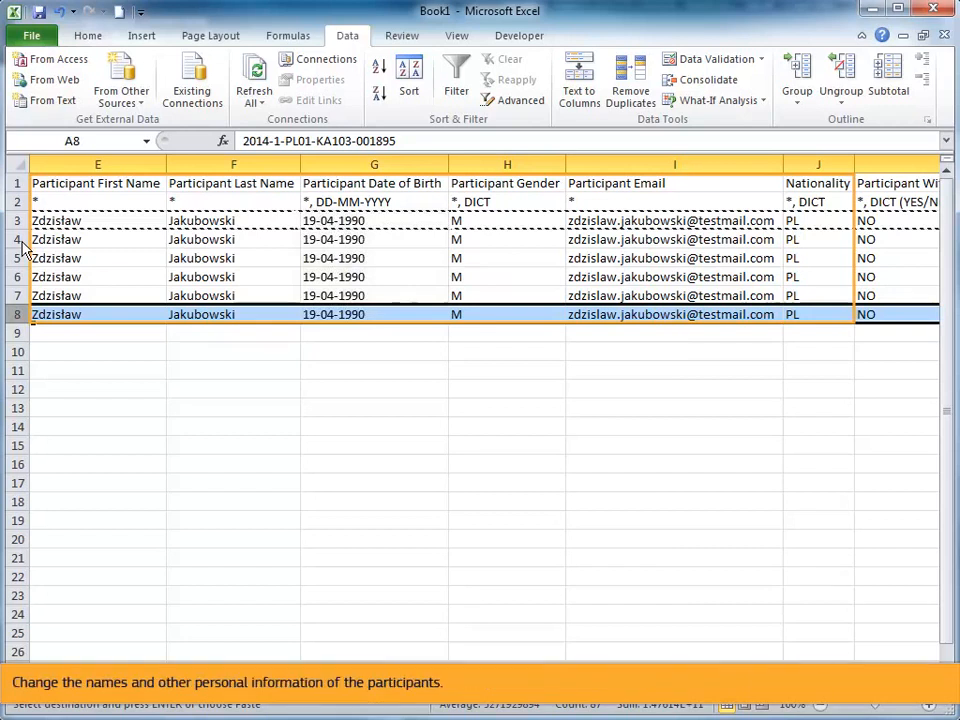
Replace the participant's first name in cell E4 with the new participant's first name
click(80, 250)
key(BackSpace)
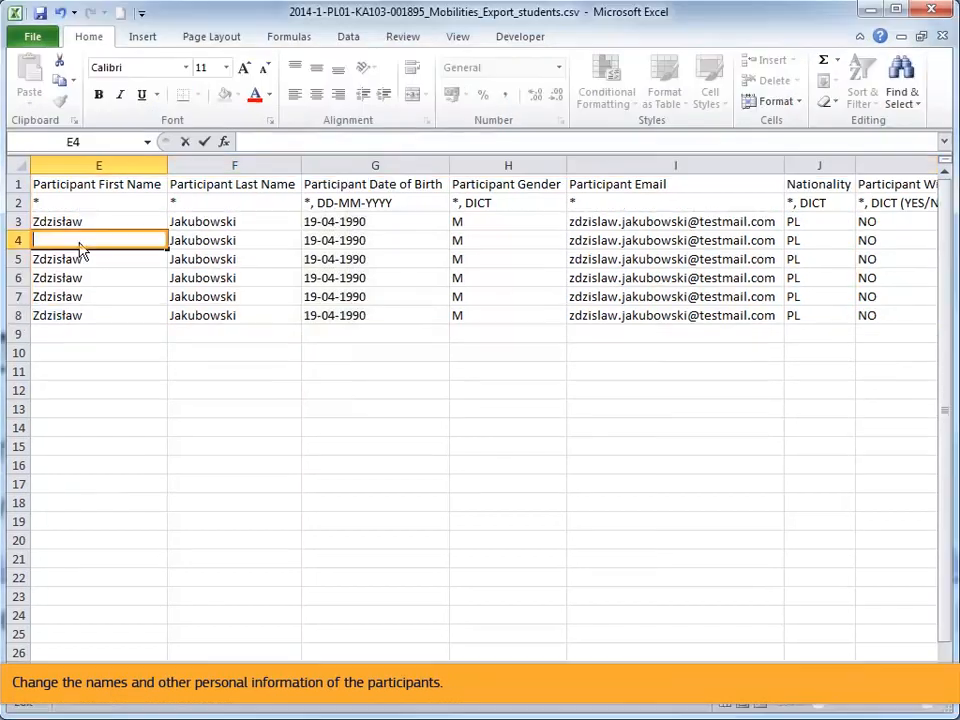
text(Anna)
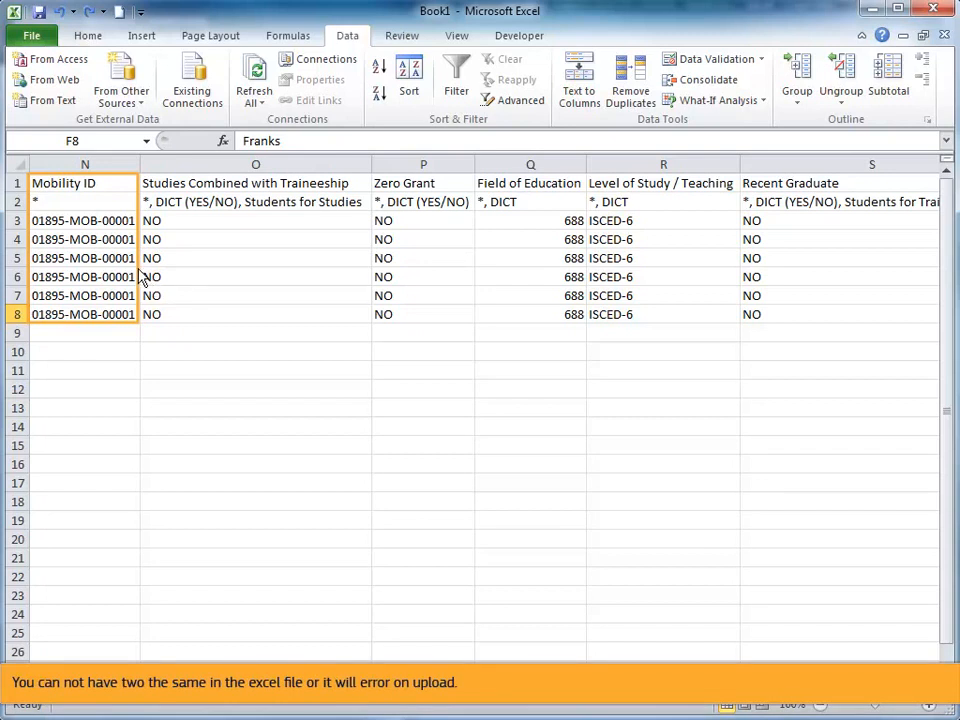
Change the Mobility ID in row 4 to 01895-MOB-00002
double_click(130, 239)
key(BackSpace)
text(2)
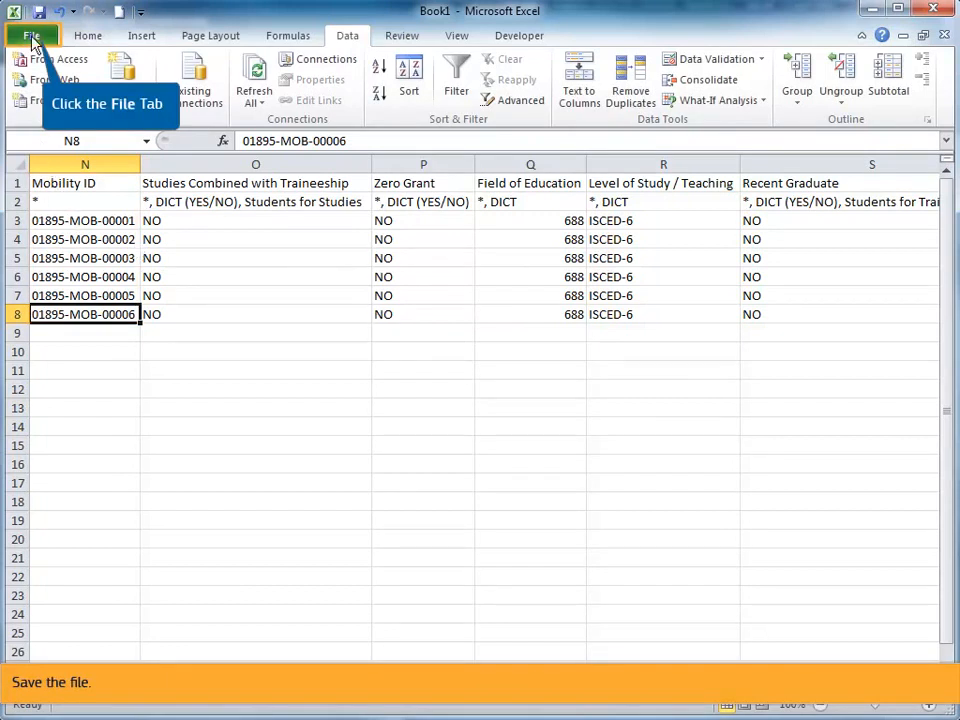
Begin saving a copy of the workbook as import_mobilities.csv with the file type CSV (Comma delimited)
click(31, 36)
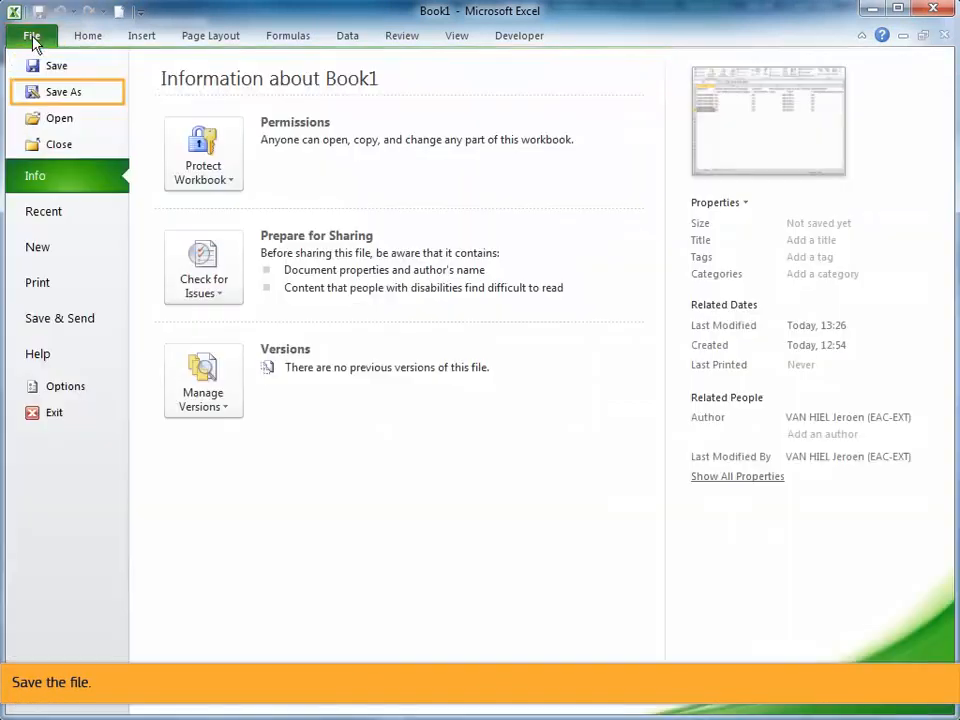
click(57, 96)
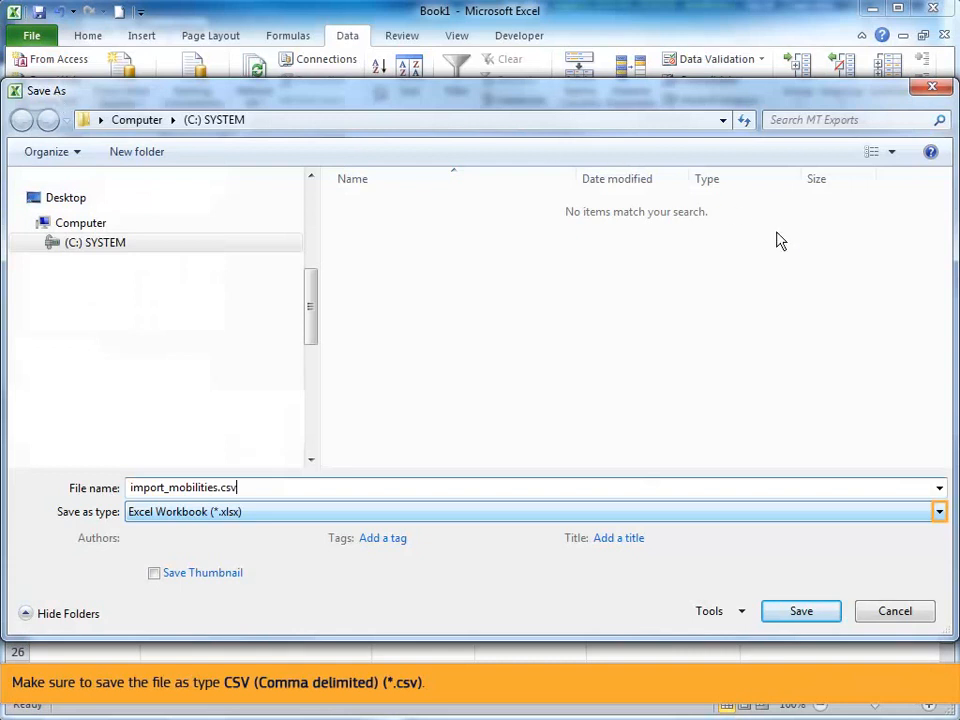
click(940, 513)
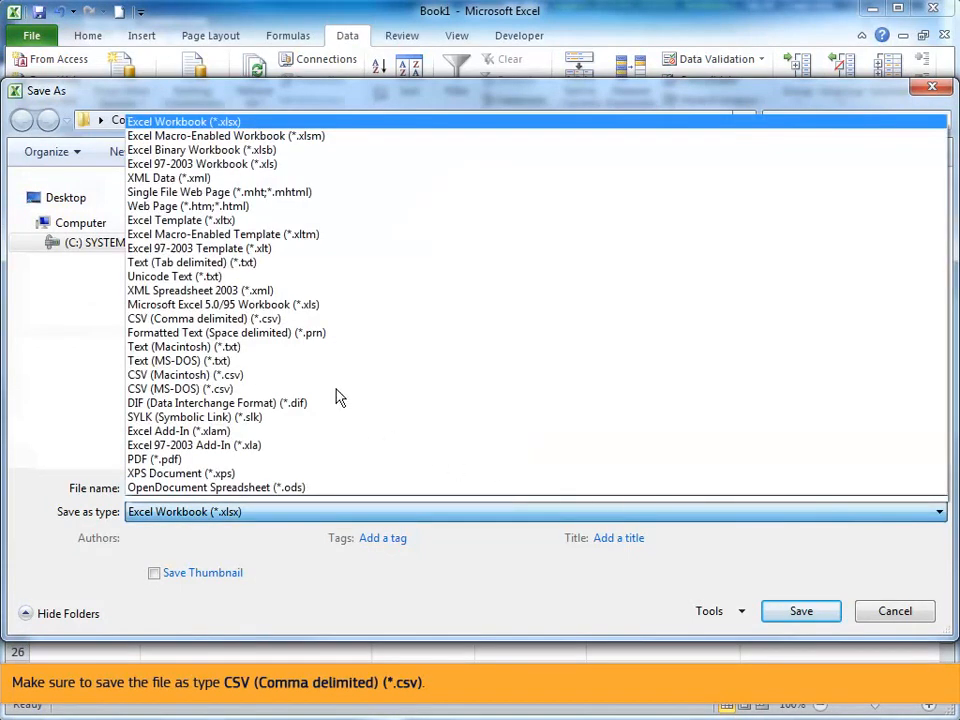
click(313, 322)
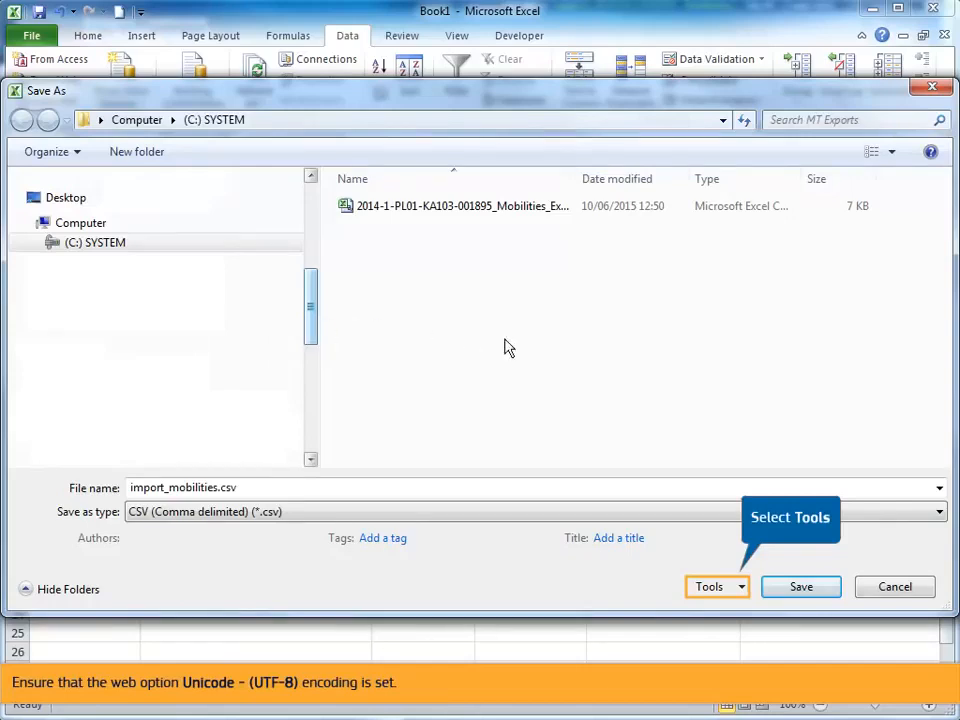
Set the web encoding to Unicode (UTF-8) for the CSV copy and save it as import_mobilities.csv
click(742, 590)
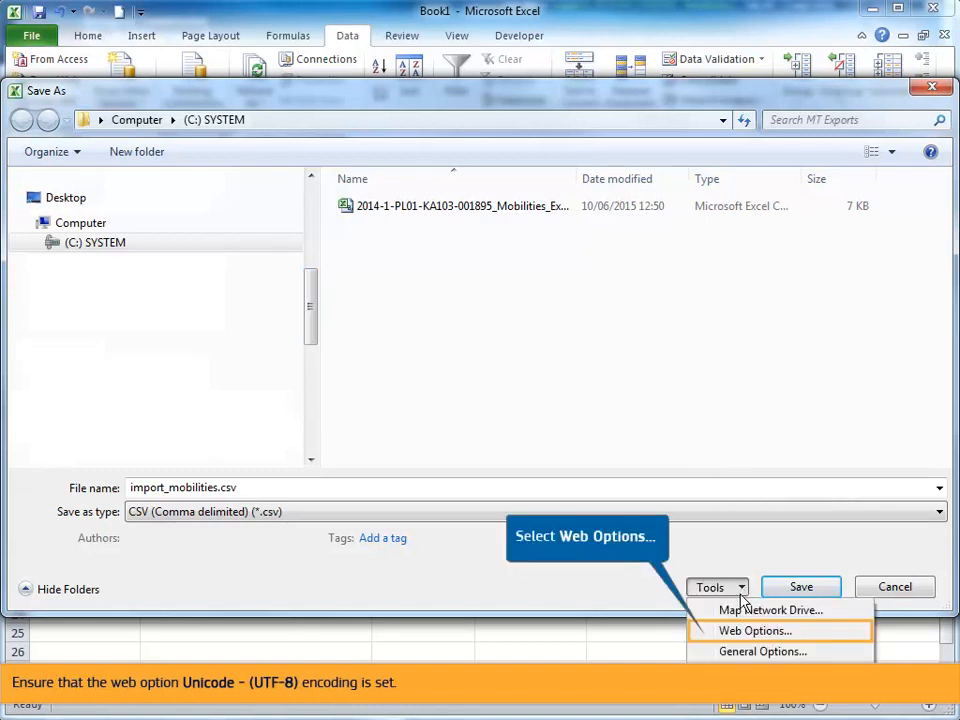
click(752, 631)
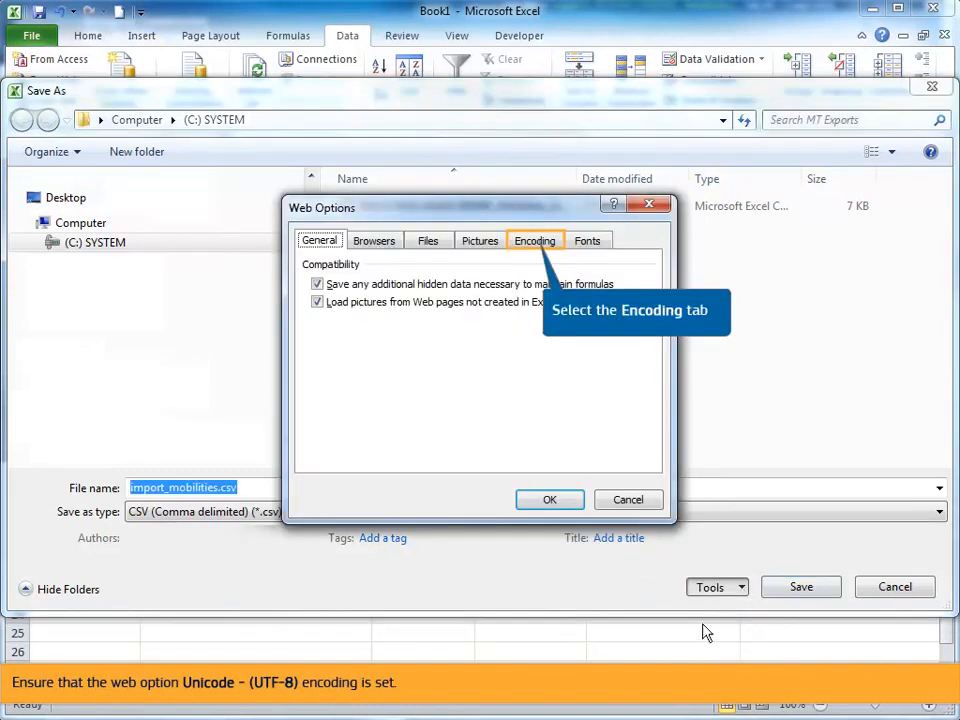
click(536, 245)
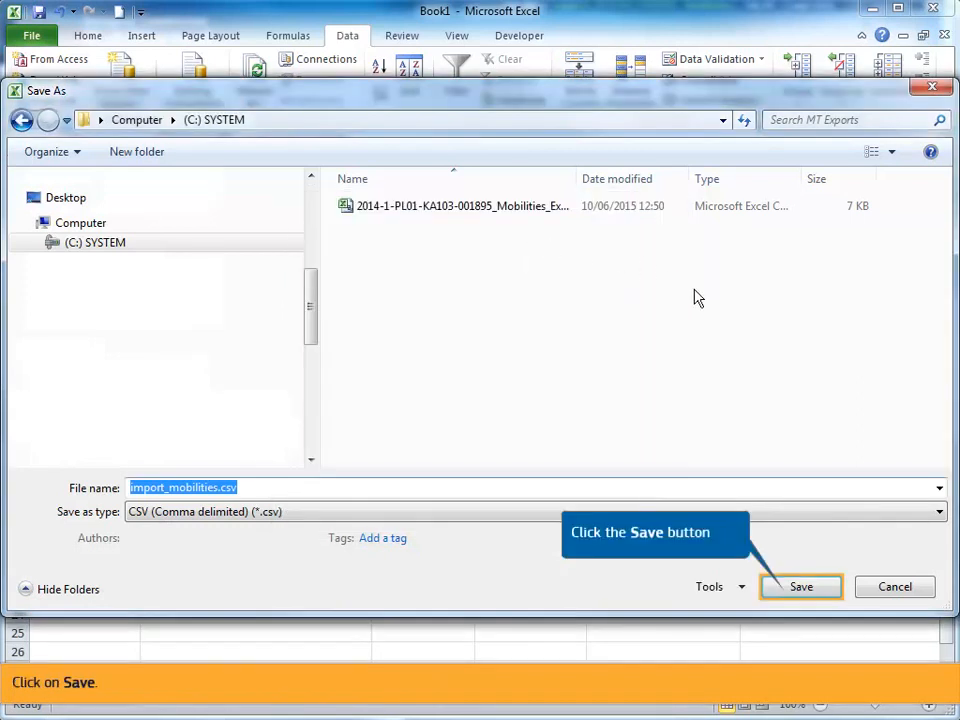
click(803, 592)
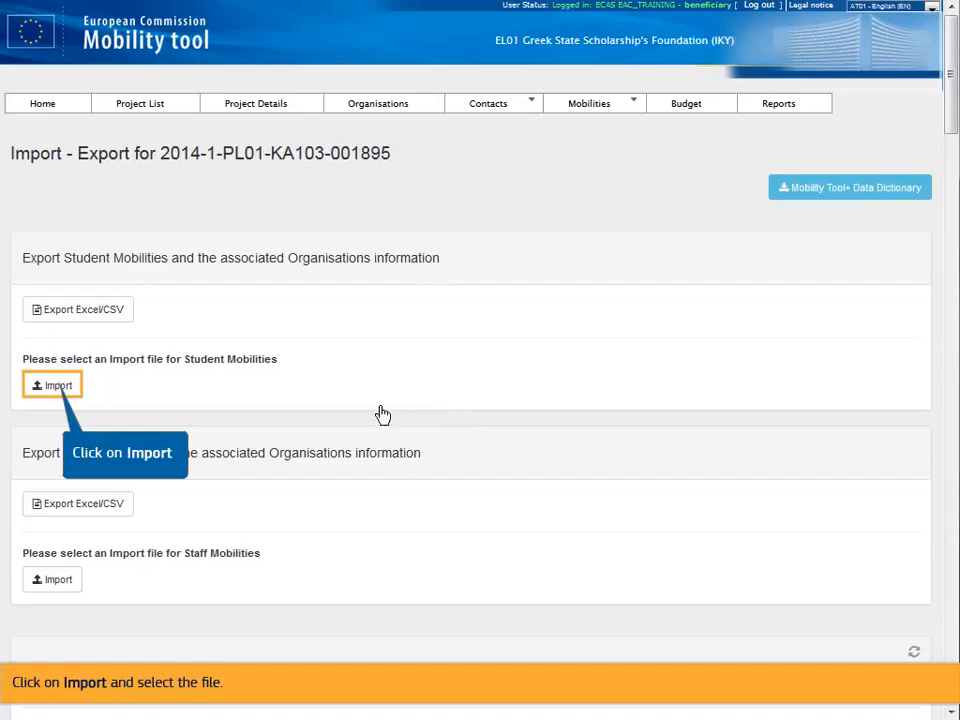
Switch to Mobility Tool+ and import import_mobilities.csv as the Student Mobilities file for project 2014-1-PL01-KA103-001895
click(56, 392)
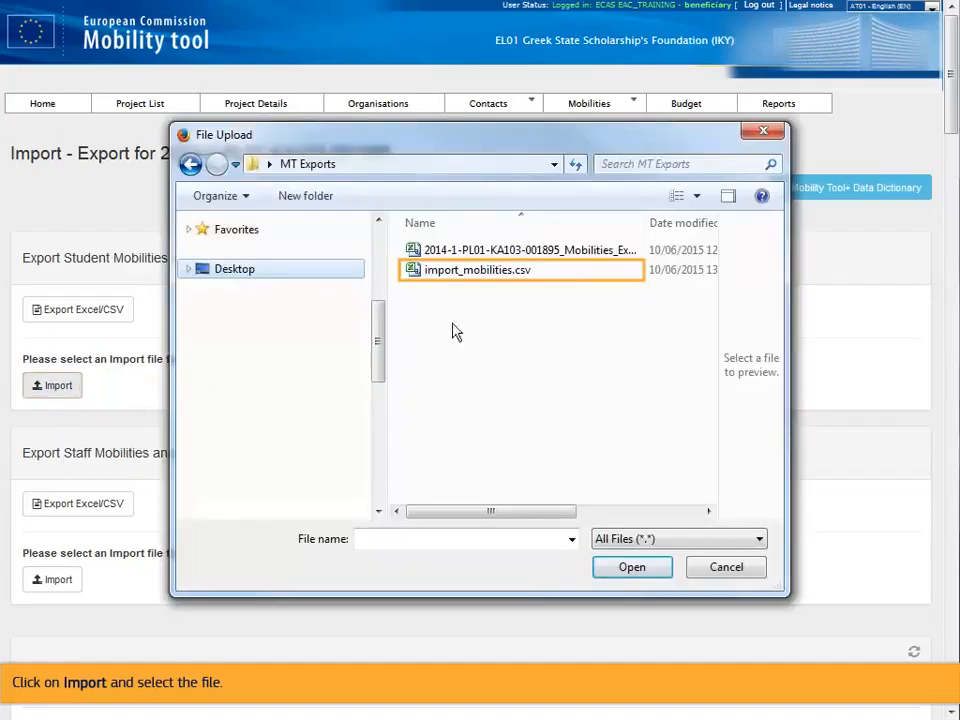
double_click(484, 271)
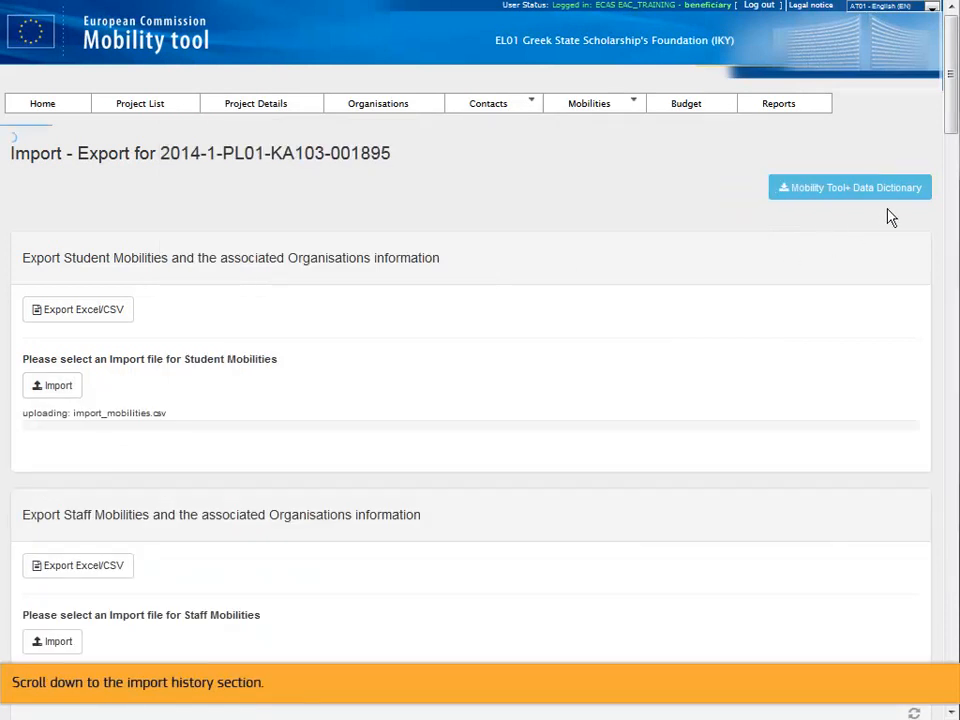
Refresh the import history to check the import status, and open the project's list of mobilities
scroll(955, 124, down, 5)
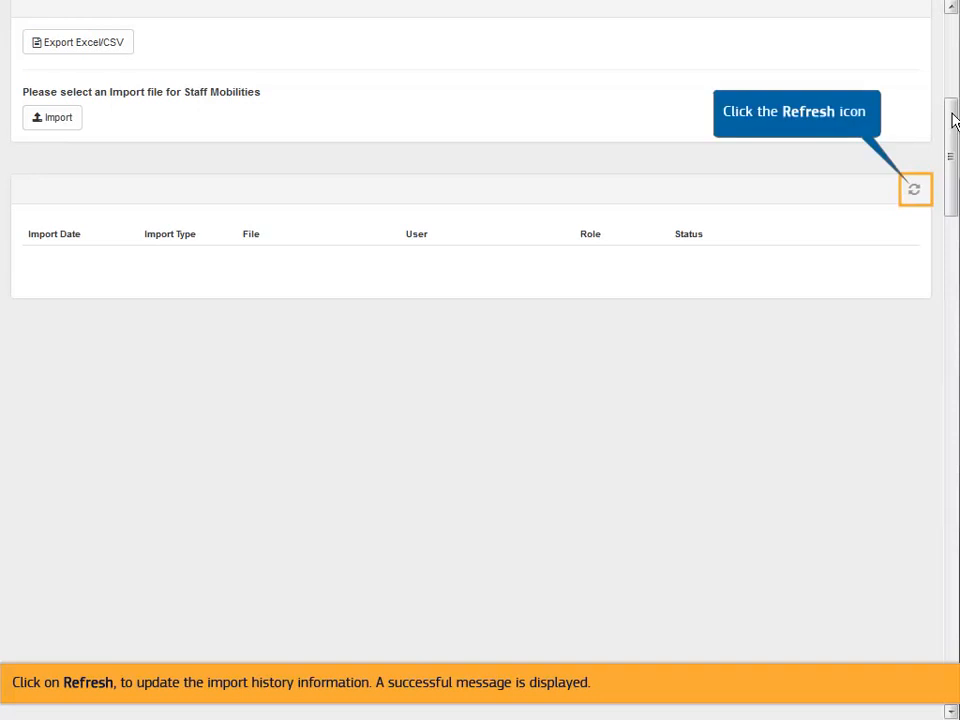
click(916, 195)
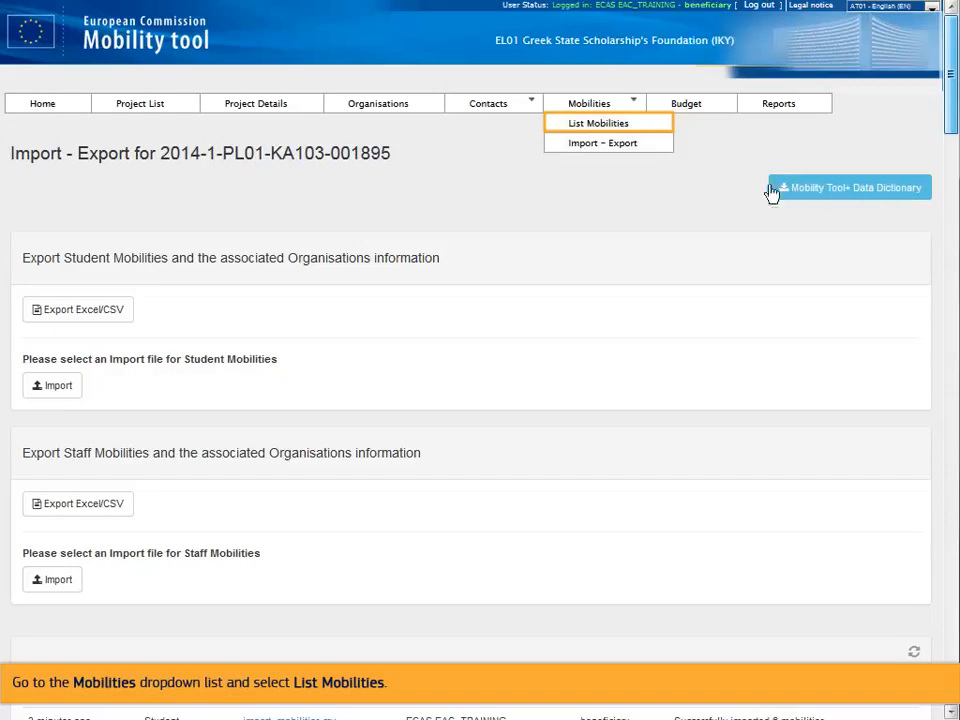
click(597, 124)
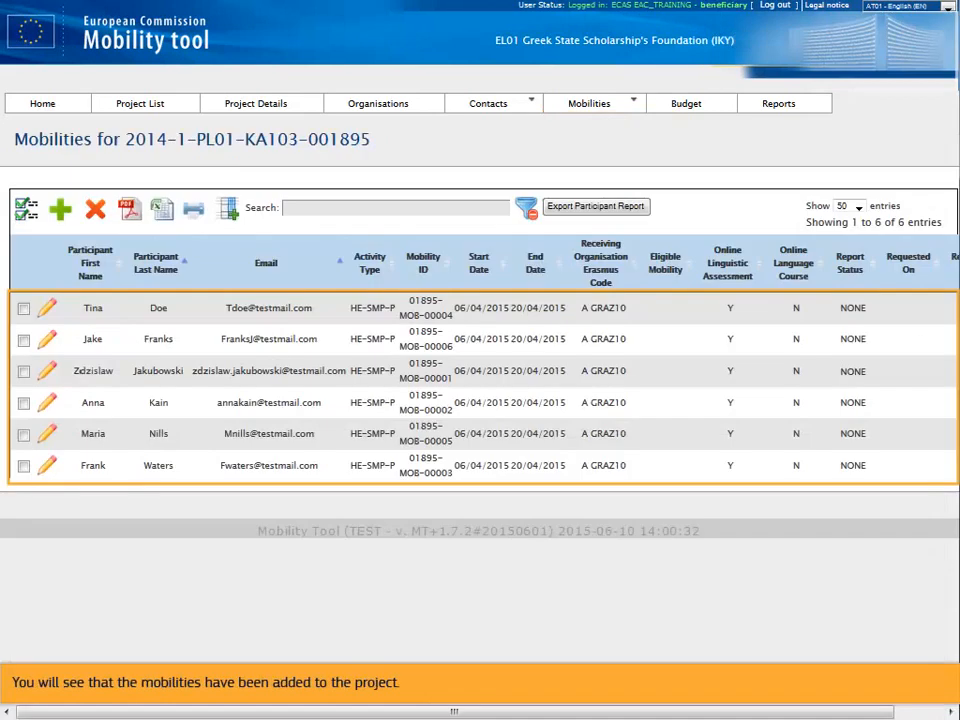